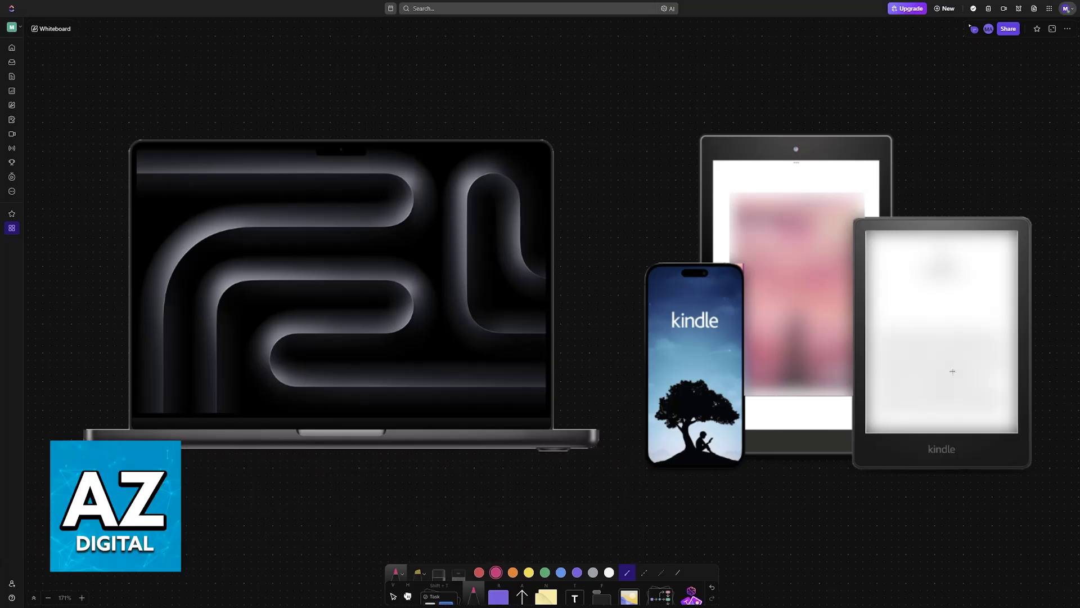
# Step: Draw pink arrows from the phone, tablet and Kindle to the laptop, plus a boxed 'USB' label
pyautogui.moveTo(702, 469)
pyautogui.mouseDown()
pyautogui.moveTo(482, 478)
pyautogui.moveTo(499, 482)
pyautogui.mouseUp()
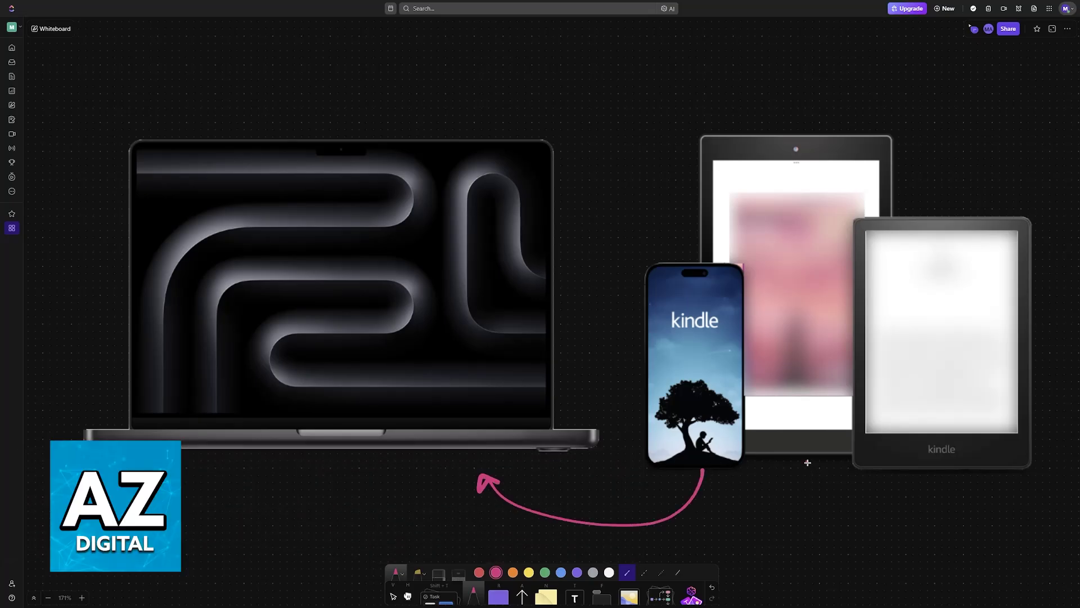
pyautogui.moveTo(807, 462)
pyautogui.mouseDown()
pyautogui.moveTo(702, 540)
pyautogui.moveTo(645, 531)
pyautogui.mouseUp()
pyautogui.moveTo(922, 470)
pyautogui.mouseDown()
pyautogui.moveTo(916, 488)
pyautogui.moveTo(814, 530)
pyautogui.moveTo(760, 533)
pyautogui.mouseUp()
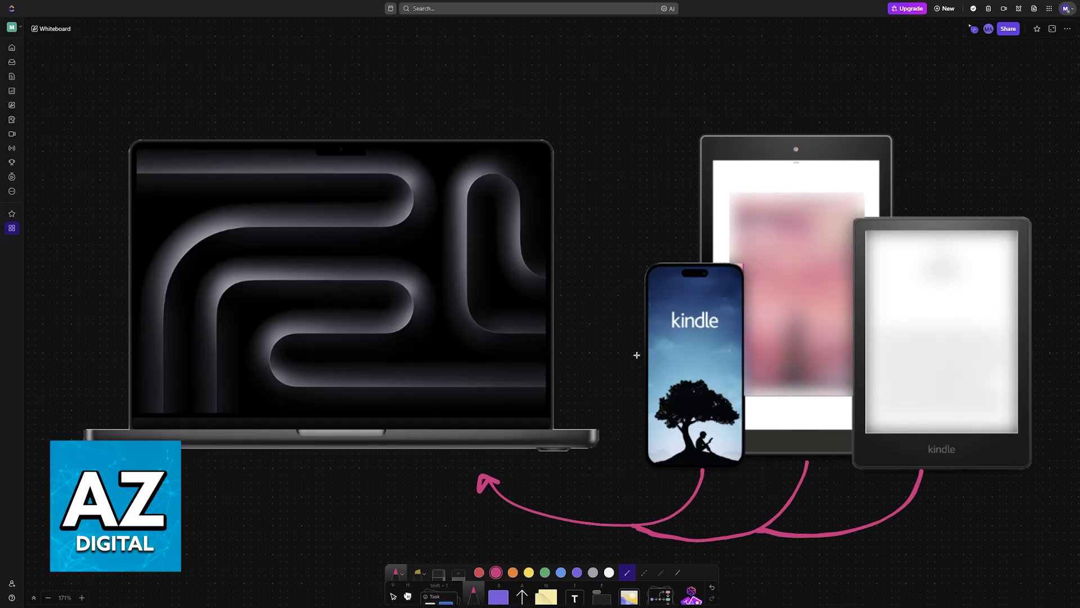
pyautogui.moveTo(714, 90)
pyautogui.mouseDown()
pyautogui.moveTo(714, 104)
pyautogui.moveTo(731, 91)
pyautogui.moveTo(749, 105)
pyautogui.moveTo(736, 113)
pyautogui.moveTo(762, 103)
pyautogui.moveTo(761, 116)
pyautogui.moveTo(792, 120)
pyautogui.mouseUp()
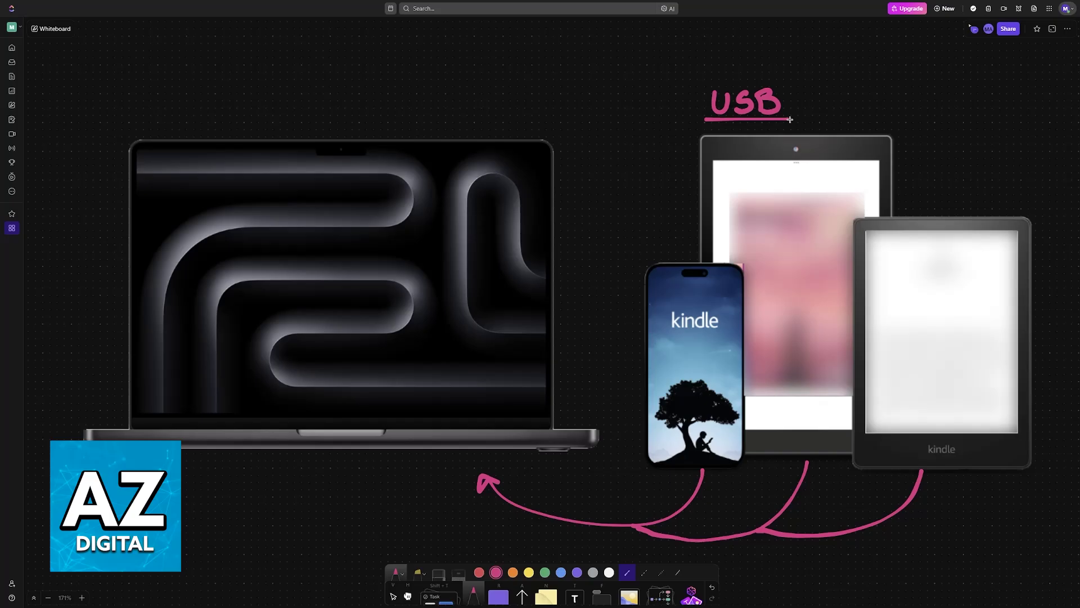
pyautogui.moveTo(706, 119)
pyautogui.mouseDown()
pyautogui.moveTo(703, 80)
pyautogui.moveTo(755, 78)
pyautogui.moveTo(787, 102)
pyautogui.moveTo(785, 120)
pyautogui.moveTo(705, 120)
pyautogui.moveTo(701, 80)
pyautogui.moveTo(787, 85)
pyautogui.moveTo(788, 117)
pyautogui.moveTo(759, 115)
pyautogui.mouseUp()
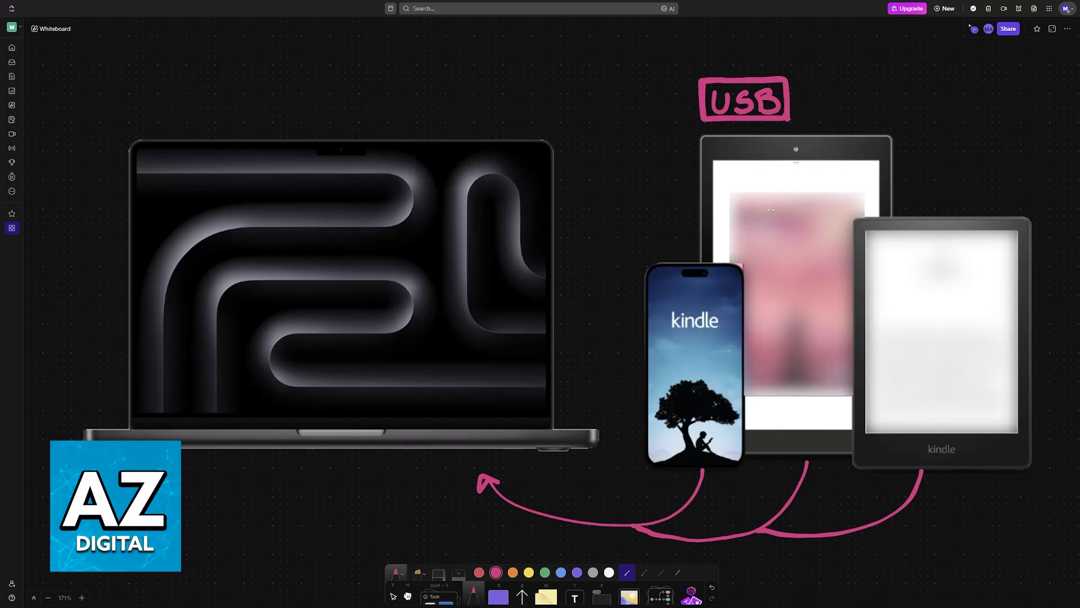
pyautogui.scroll(-5, 770, 210)
pyautogui.scroll(1, 757, 260)
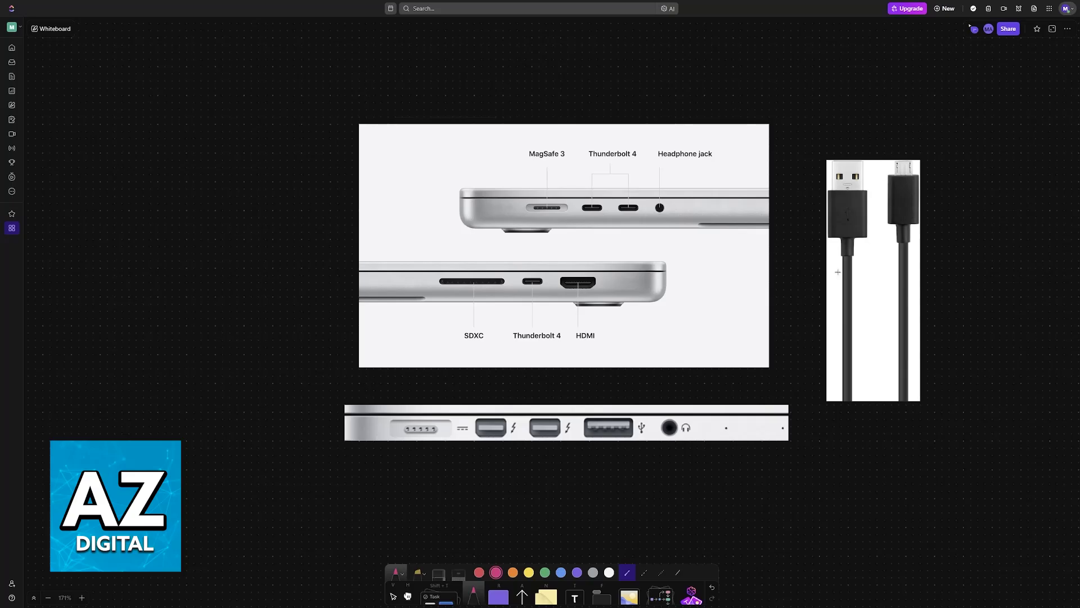
# Step: Draw pink arrows from the USB cable to the port strip and the laptop ports picture
pyautogui.moveTo(833, 262); pyautogui.dragTo(830, 156)
pyautogui.moveTo(834, 222)
pyautogui.mouseDown()
pyautogui.moveTo(753, 409)
pyautogui.moveTo(789, 397)
pyautogui.mouseUp()
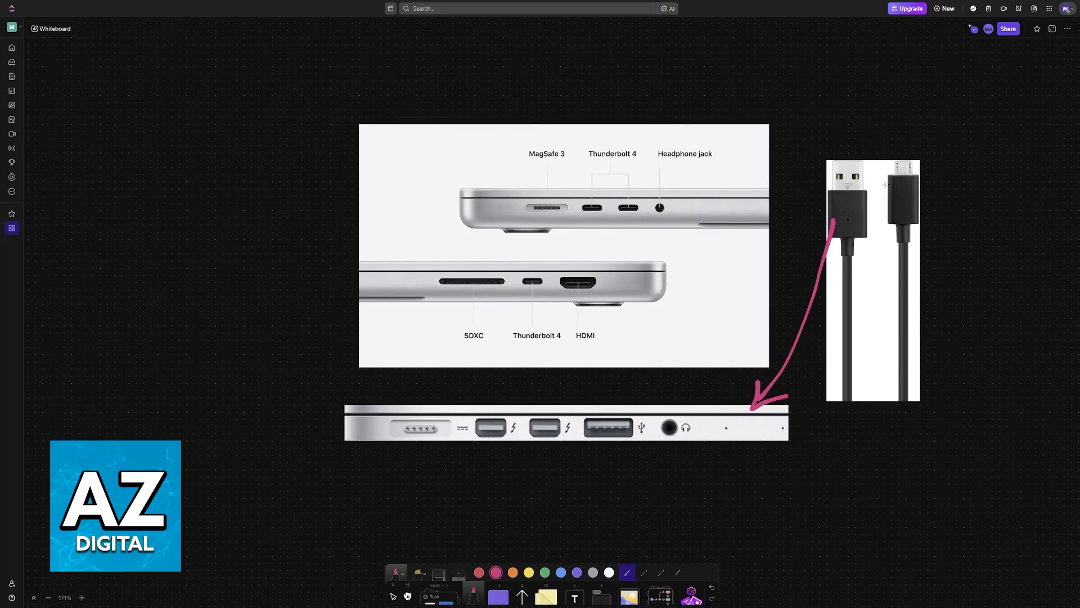
pyautogui.moveTo(883, 279)
pyautogui.mouseDown()
pyautogui.moveTo(809, 443)
pyautogui.moveTo(823, 453)
pyautogui.mouseUp()
pyautogui.moveTo(882, 277)
pyautogui.mouseDown()
pyautogui.moveTo(697, 305)
pyautogui.moveTo(707, 314)
pyautogui.mouseUp()
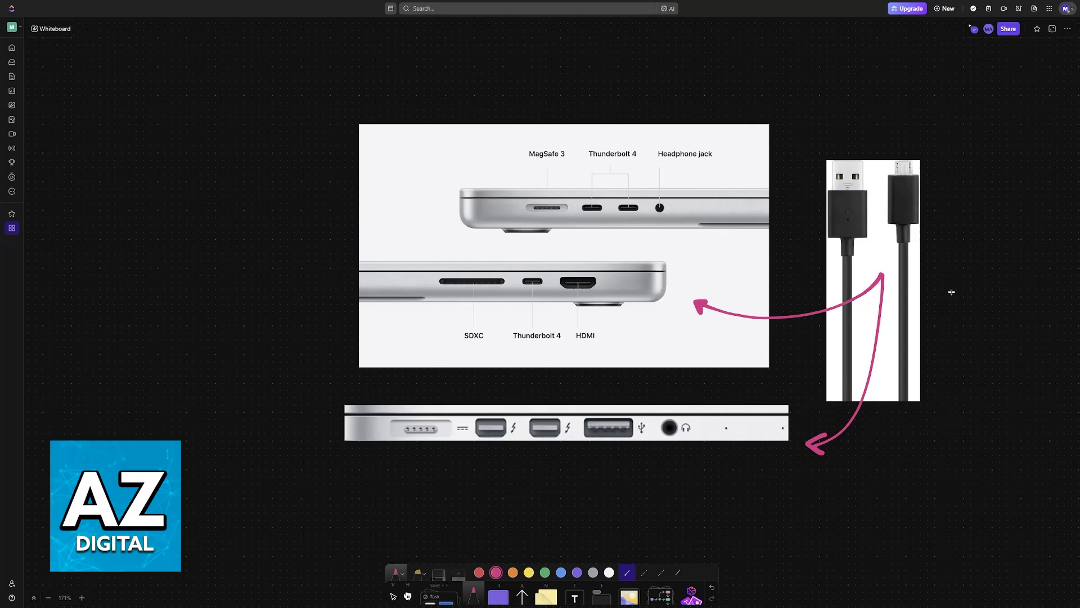
# Step: Handwrite 'Kindle' and 'MAC' beside the cable, undoing a misdrawn letter
pyautogui.moveTo(943, 286)
pyautogui.mouseDown()
pyautogui.moveTo(944, 262)
pyautogui.moveTo(960, 287)
pyautogui.mouseUp()
pyautogui.moveTo(964, 275)
pyautogui.mouseDown()
pyautogui.moveTo(965, 286)
pyautogui.moveTo(1031, 283)
pyautogui.moveTo(989, 358)
pyautogui.mouseUp()
pyautogui.click(969, 272)
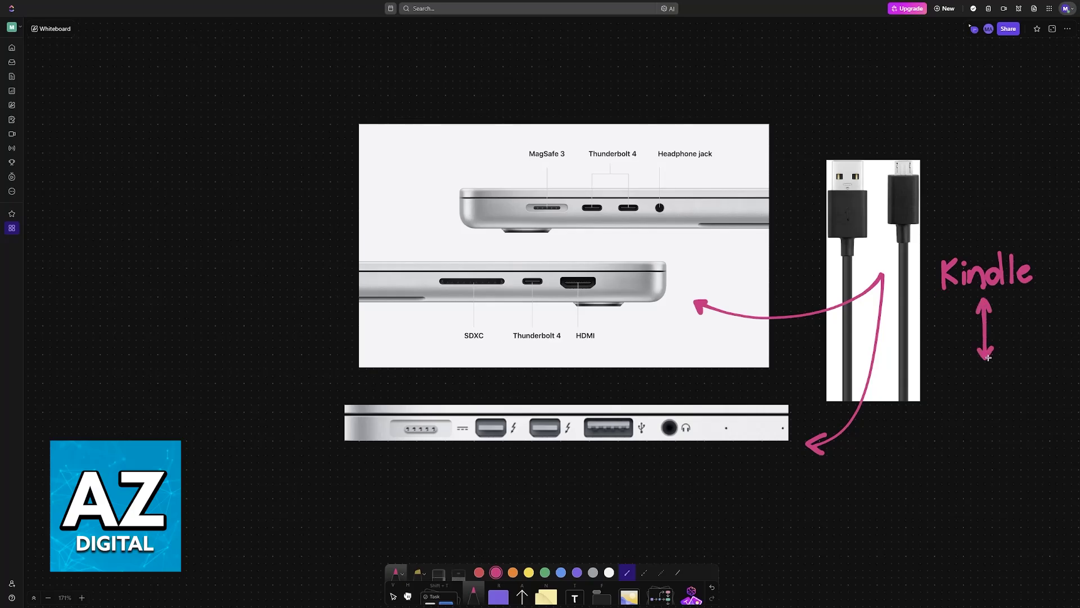
pyautogui.moveTo(954, 395)
pyautogui.mouseDown()
pyautogui.moveTo(994, 387)
pyautogui.moveTo(1022, 406)
pyautogui.moveTo(989, 407)
pyautogui.mouseUp()
pyautogui.hotkey('ctrl', 'z')
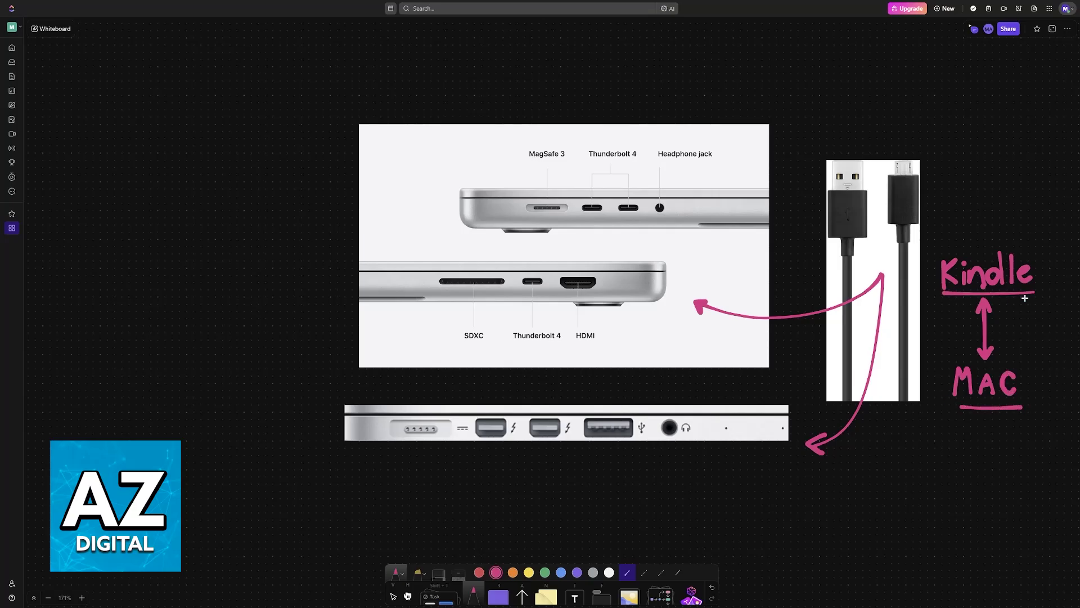
pyautogui.scroll(-10, 957, 333)
pyautogui.scroll(-10, 861, 335)
pyautogui.scroll(-5, 766, 300)
pyautogui.scroll(-5, 766, 299)
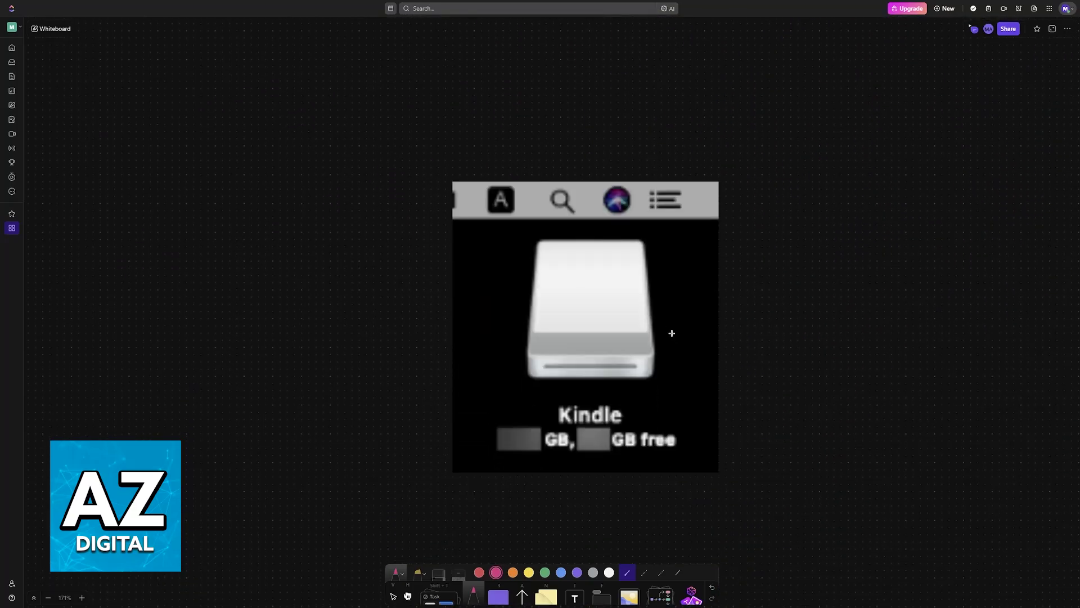
# Step: Try circling the Kindle drive and underlining its capacity line, undoing both attempts
pyautogui.moveTo(497, 345); pyautogui.dragTo(505, 337)
pyautogui.hotkey('ctrl', 'z')
pyautogui.moveTo(478, 455)
pyautogui.mouseDown()
pyautogui.moveTo(683, 455)
pyautogui.moveTo(484, 457)
pyautogui.mouseUp()
pyautogui.hotkey('ctrl', 'z')
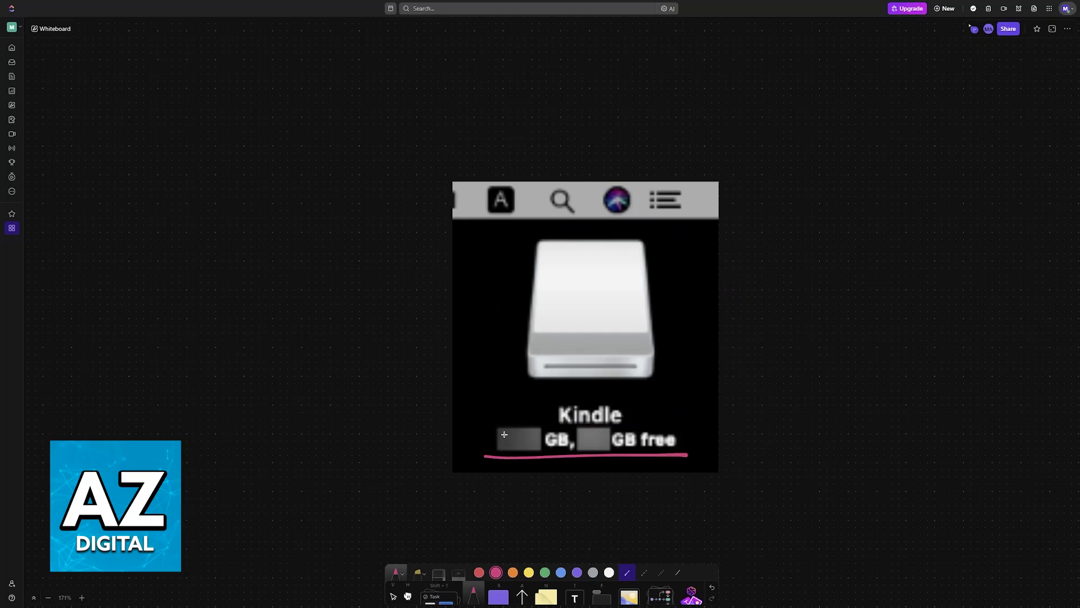
# Step: Handwrite and underline 'Storage' beneath the Kindle drive's capacity line
pyautogui.moveTo(563, 464)
pyautogui.mouseDown()
pyautogui.moveTo(545, 491)
pyautogui.moveTo(570, 489)
pyautogui.mouseUp()
pyautogui.moveTo(564, 475)
pyautogui.mouseDown()
pyautogui.moveTo(599, 489)
pyautogui.moveTo(611, 469)
pyautogui.moveTo(627, 489)
pyautogui.moveTo(666, 484)
pyautogui.mouseUp()
pyautogui.click(599, 470)
pyautogui.moveTo(540, 497); pyautogui.dragTo(673, 490)
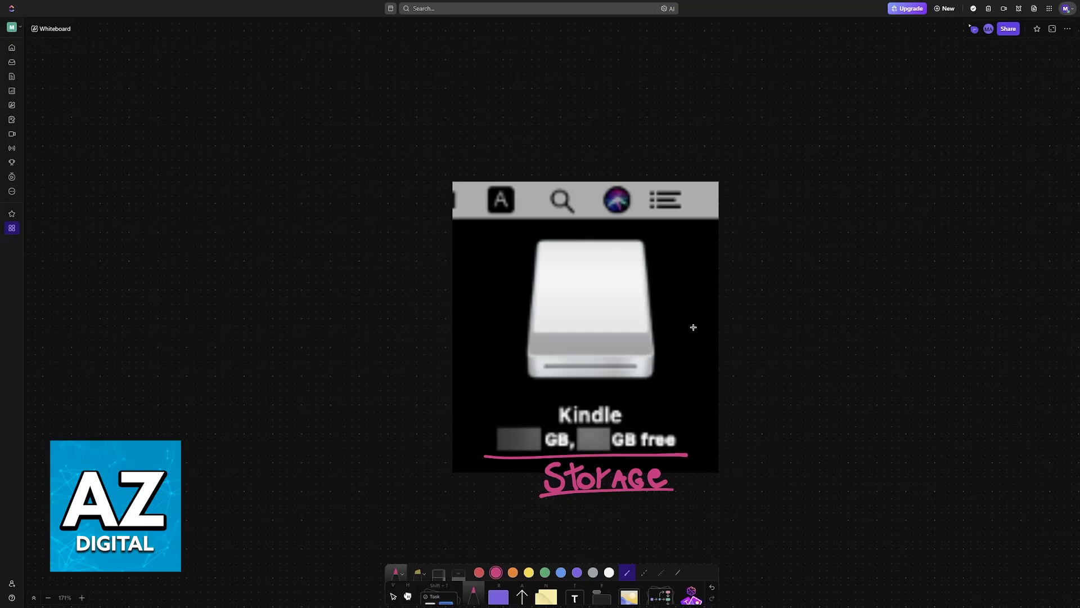
pyautogui.scroll(5, 693, 326)
pyautogui.scroll(5, 718, 338)
pyautogui.scroll(5, 735, 350)
pyautogui.scroll(3, 741, 353)
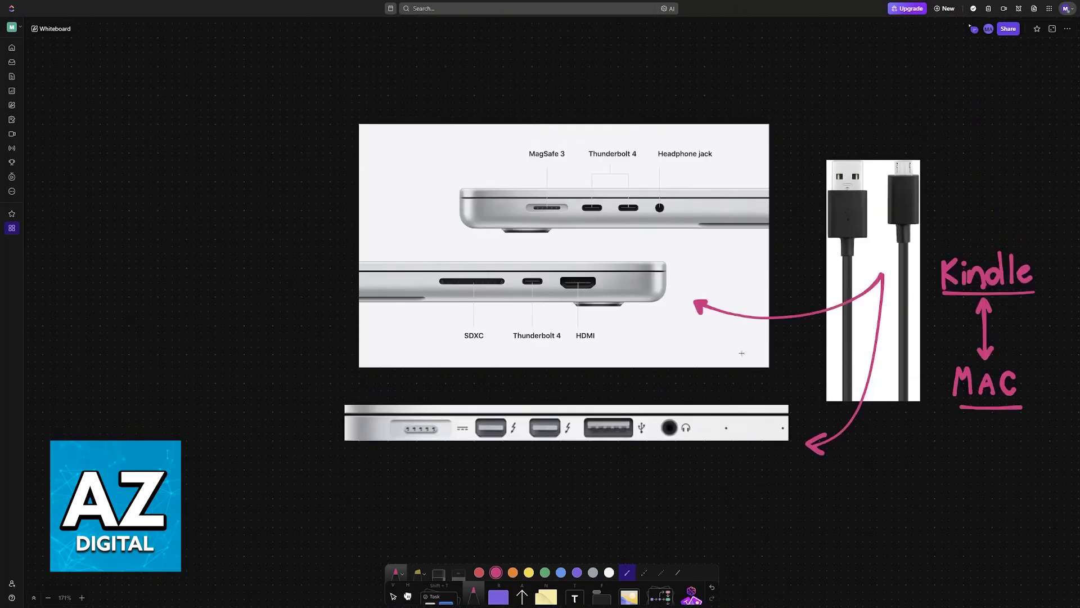
# Step: Draw pink brackets on both sides of the USB cable's connectors
pyautogui.moveTo(832, 256); pyautogui.dragTo(819, 157)
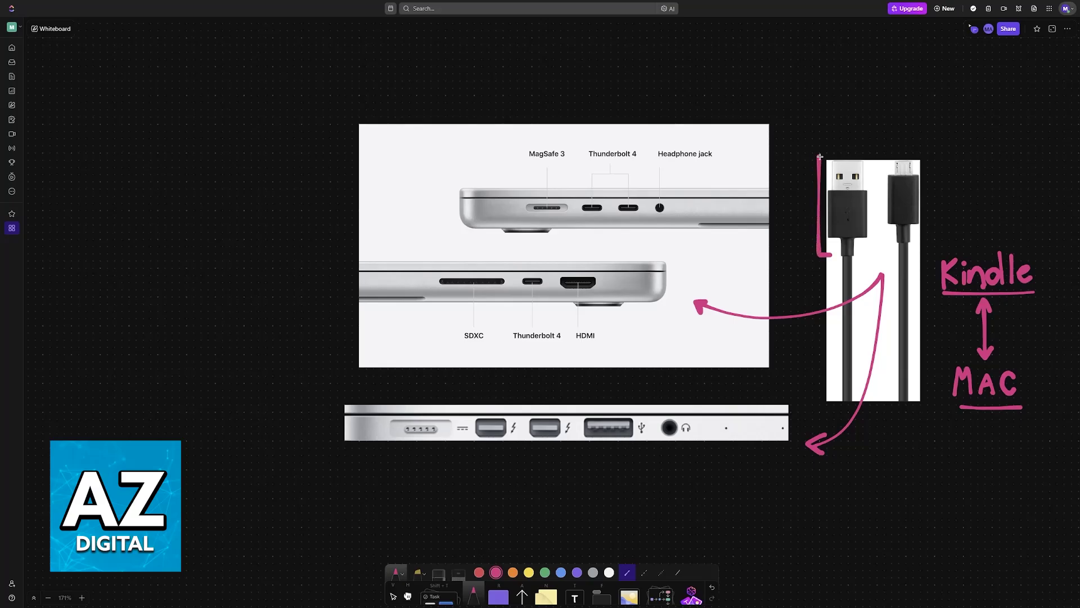
pyautogui.moveTo(920, 255); pyautogui.dragTo(925, 161)
pyautogui.press('F11')
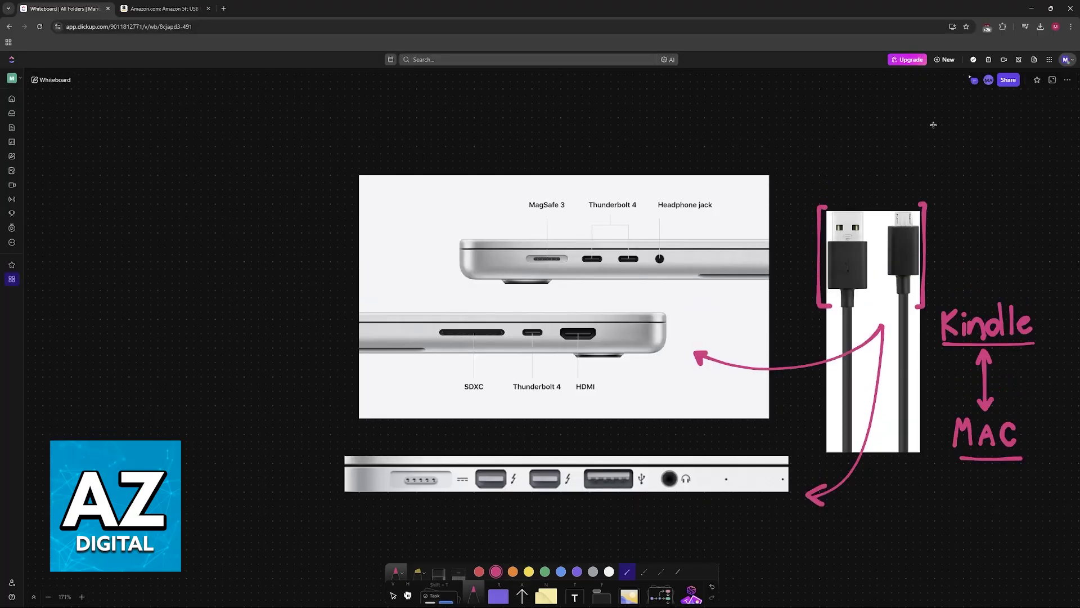
# Step: Check the Amazon 5ft USB to Micro-USB cable listing, then return to the whiteboard
pyautogui.click(119, 8)
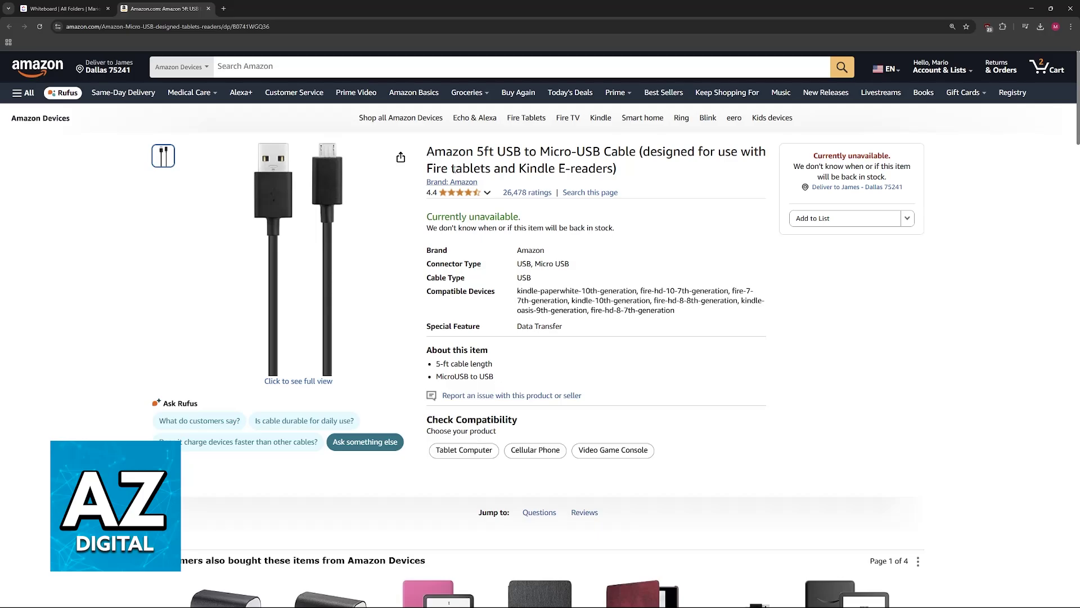
pyautogui.moveTo(427, 184); pyautogui.dragTo(501, 183)
pyautogui.click(501, 183)
pyautogui.hotkey('ctrl', 'Tab')
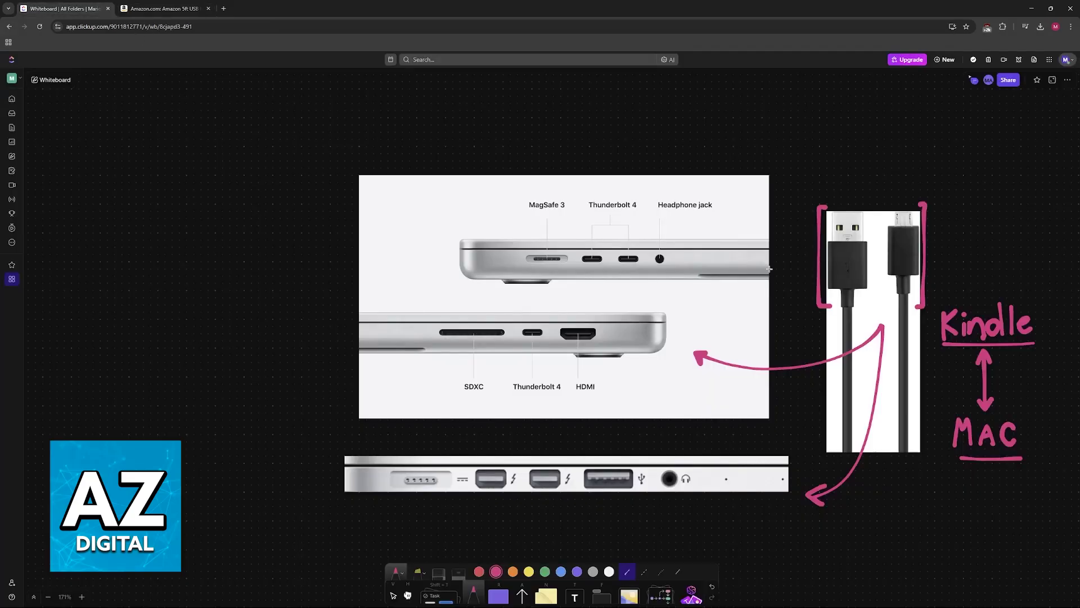
# Step: In full screen, circle the MacBooks' Thunderbolt 4 ports and box the USB-A port
pyautogui.press('F11')
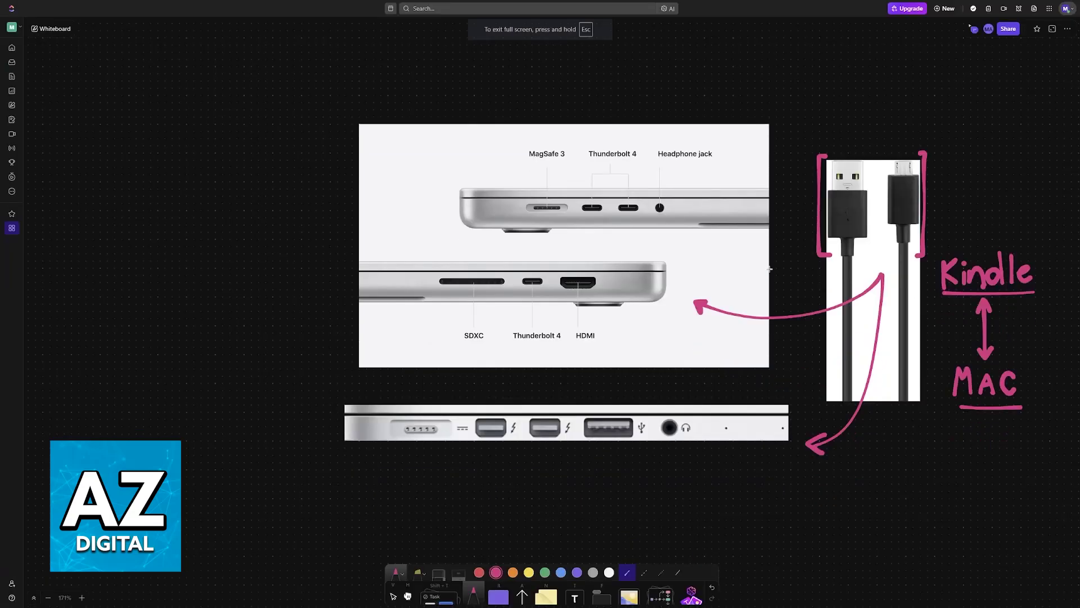
pyautogui.moveTo(587, 224); pyautogui.dragTo(606, 224)
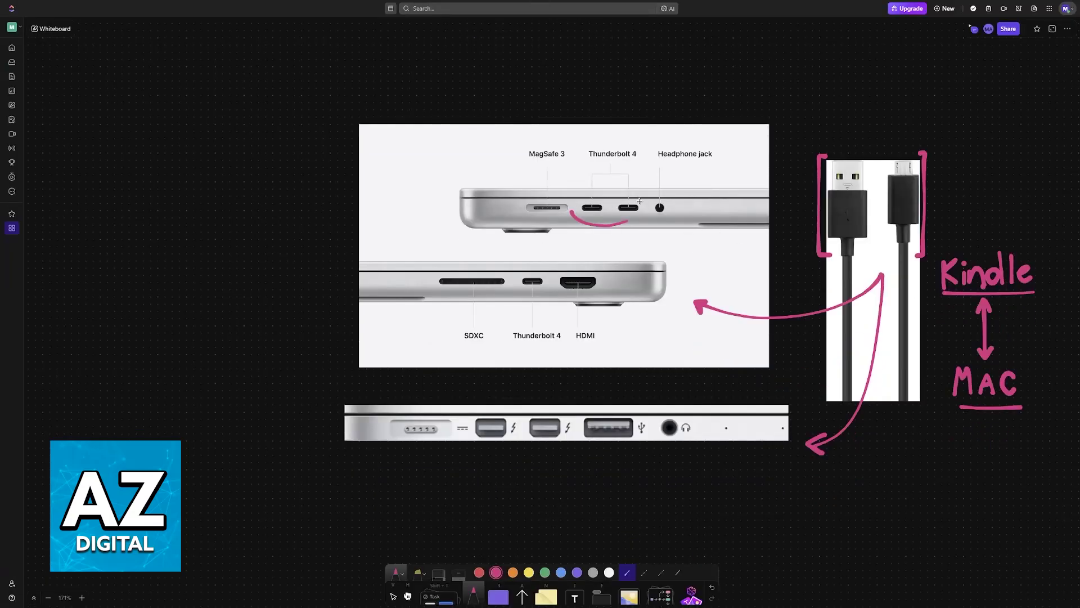
pyautogui.moveTo(544, 288); pyautogui.dragTo(517, 280)
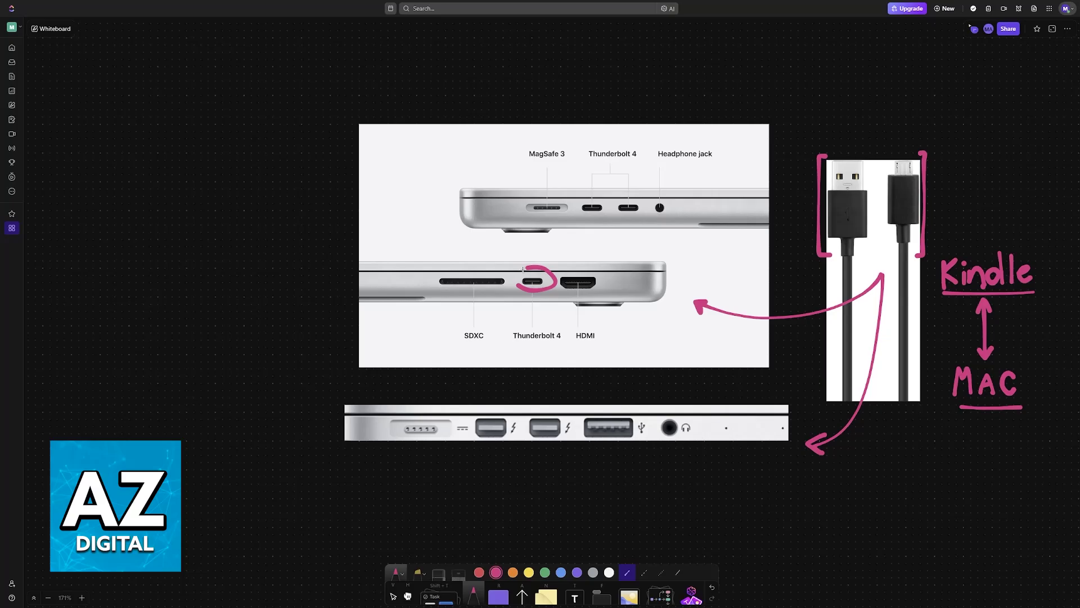
pyautogui.moveTo(576, 223)
pyautogui.mouseDown()
pyautogui.moveTo(646, 200)
pyautogui.moveTo(583, 215)
pyautogui.moveTo(574, 206)
pyautogui.mouseUp()
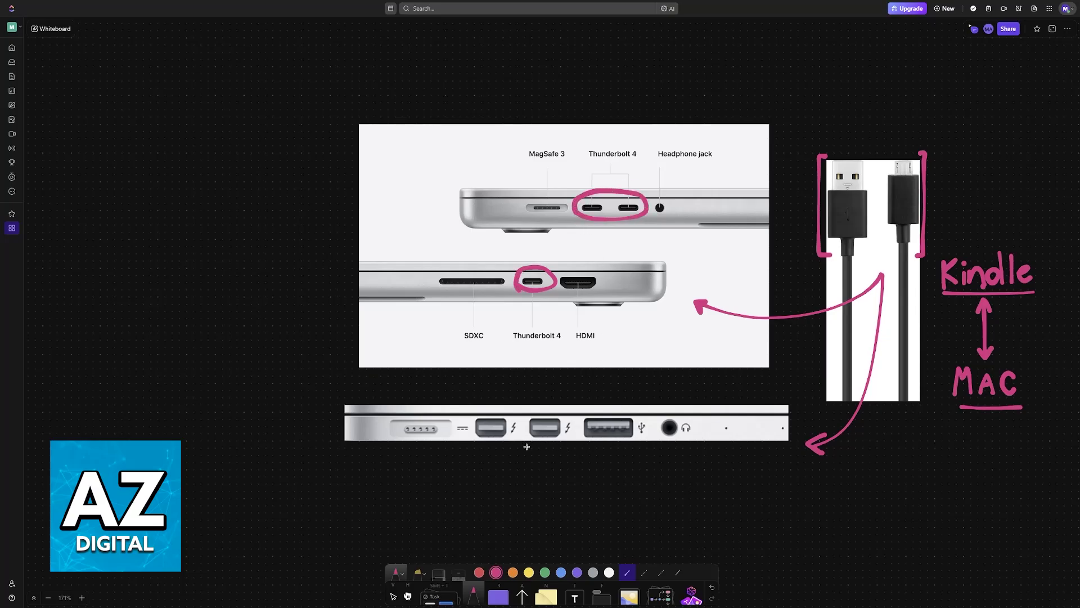
pyautogui.moveTo(579, 440)
pyautogui.mouseDown()
pyautogui.moveTo(614, 409)
pyautogui.moveTo(650, 410)
pyautogui.moveTo(582, 410)
pyautogui.moveTo(579, 441)
pyautogui.moveTo(651, 448)
pyautogui.moveTo(648, 416)
pyautogui.moveTo(651, 447)
pyautogui.moveTo(629, 450)
pyautogui.moveTo(587, 452)
pyautogui.moveTo(578, 425)
pyautogui.moveTo(586, 410)
pyautogui.moveTo(646, 413)
pyautogui.mouseUp()
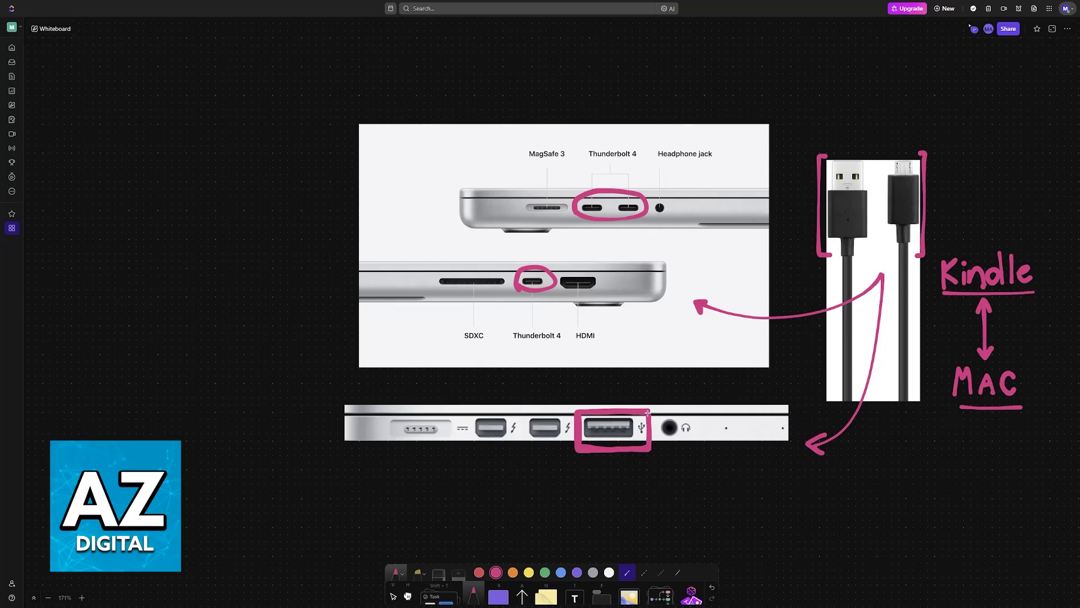